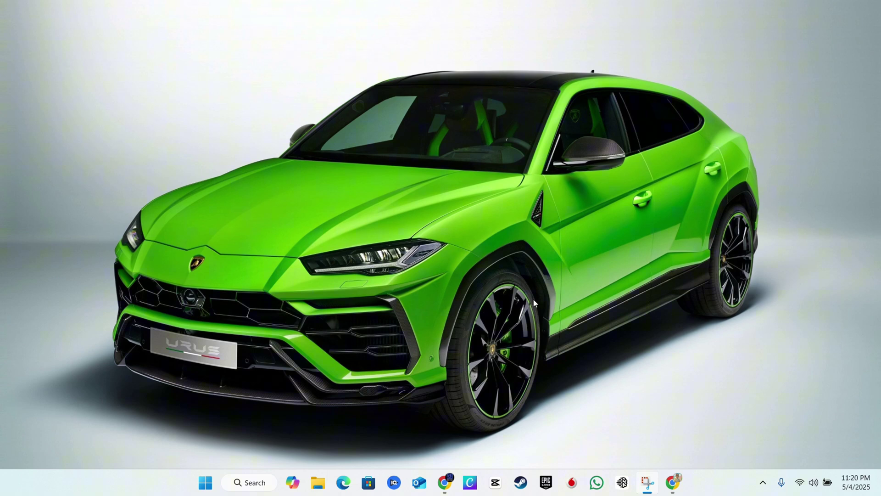
In Chrome, search Google for 'intel bluetooth driver' using the address-bar autocomplete
click(674, 483)
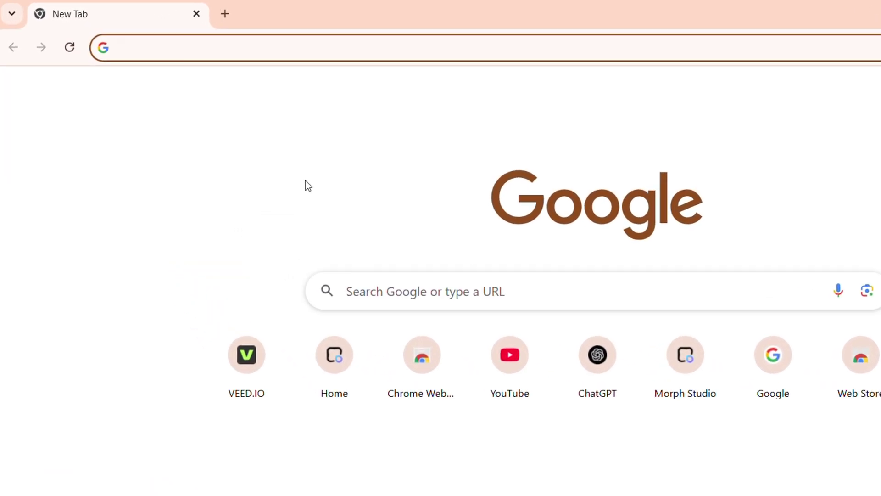
text(intel bl)
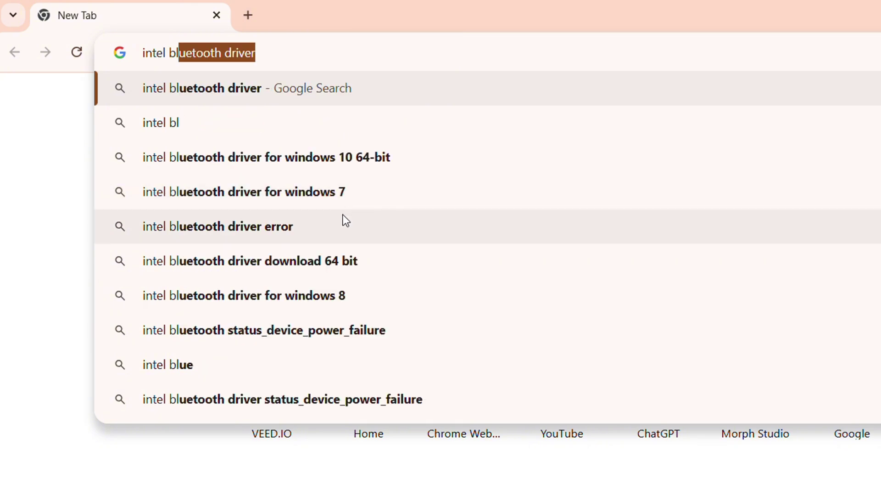
key(Right)
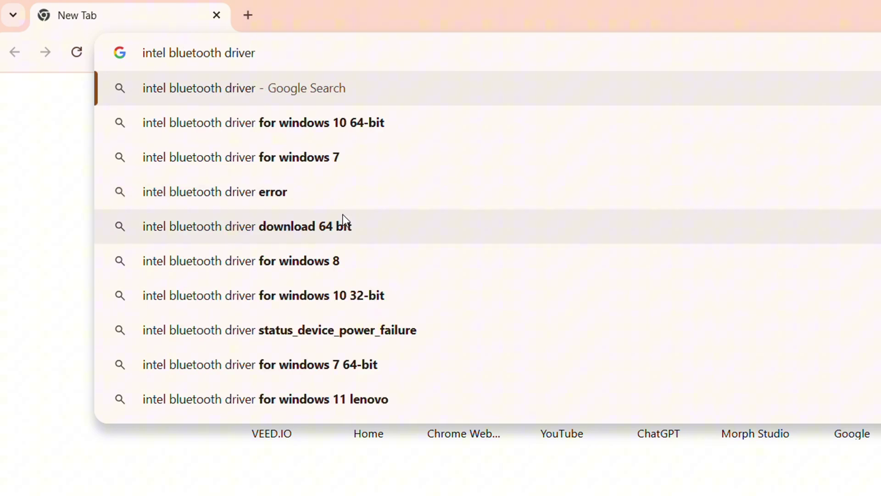
key(Return)
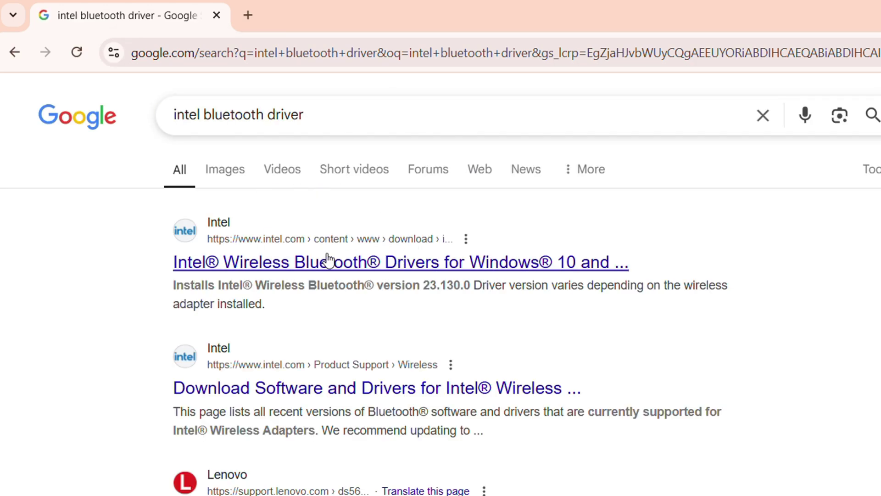
Open Intel's Wireless Bluetooth Drivers page and decline its cookies
click(374, 262)
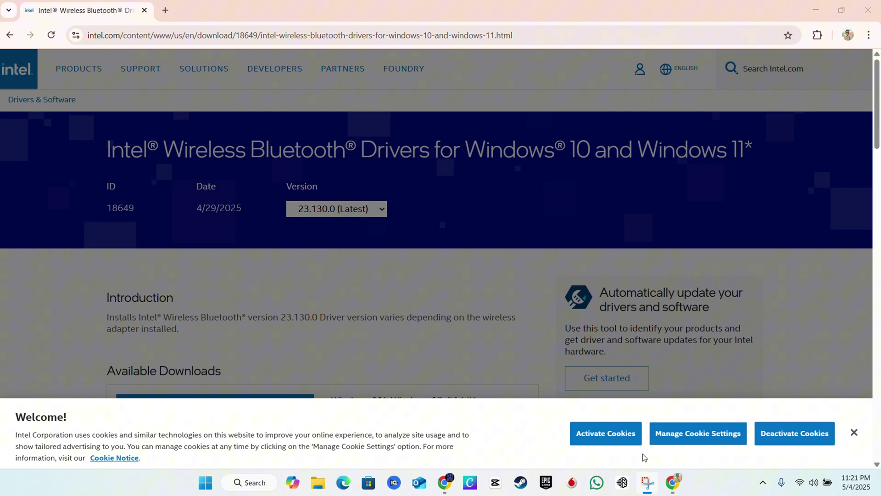
click(828, 436)
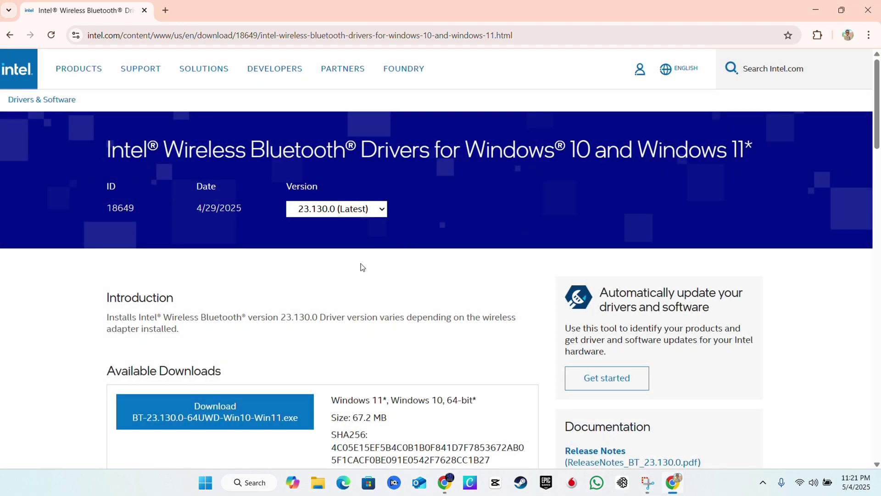
scroll(362, 268, down, 1)
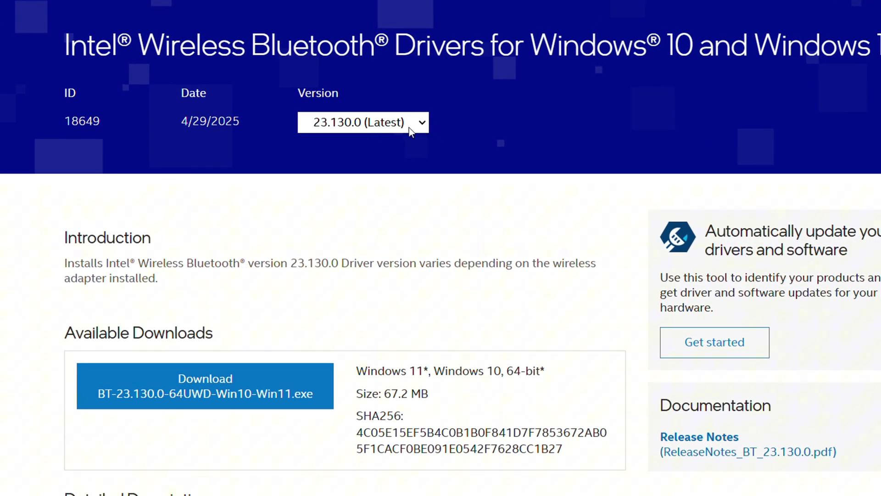
Keep version 23.130.0 selected, then download BT-23.130.0-64UWD-Win10-Win11.exe after accepting the license
click(413, 129)
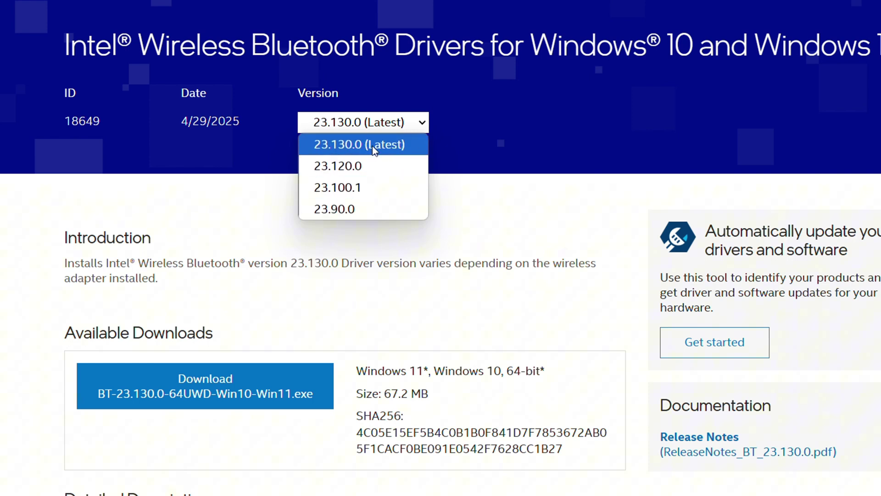
click(389, 140)
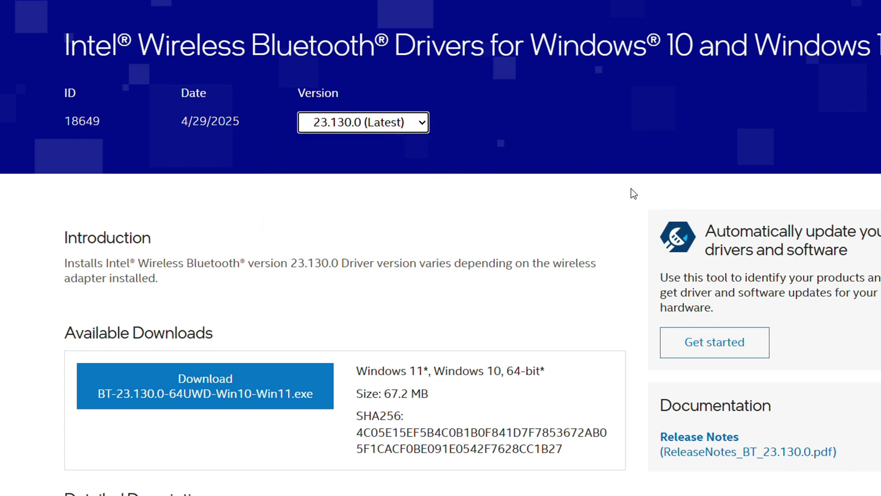
scroll(376, 246, down, 3)
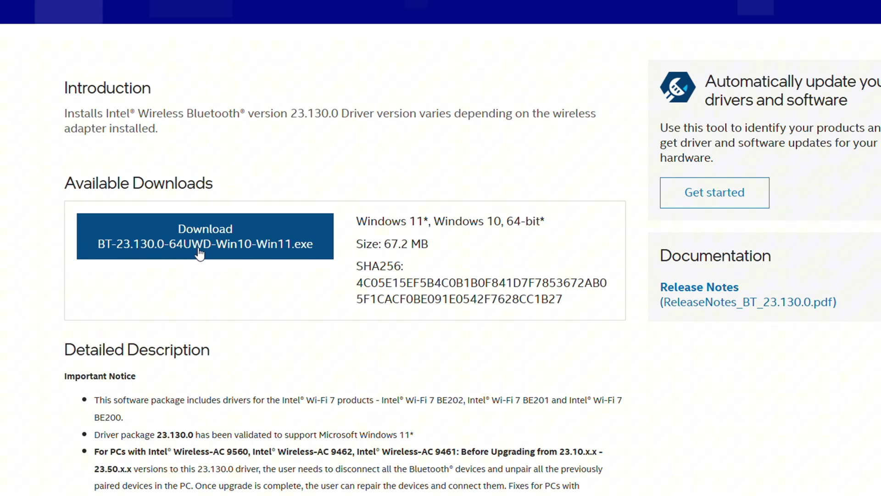
click(274, 254)
scroll(492, 297, down, 8)
click(322, 425)
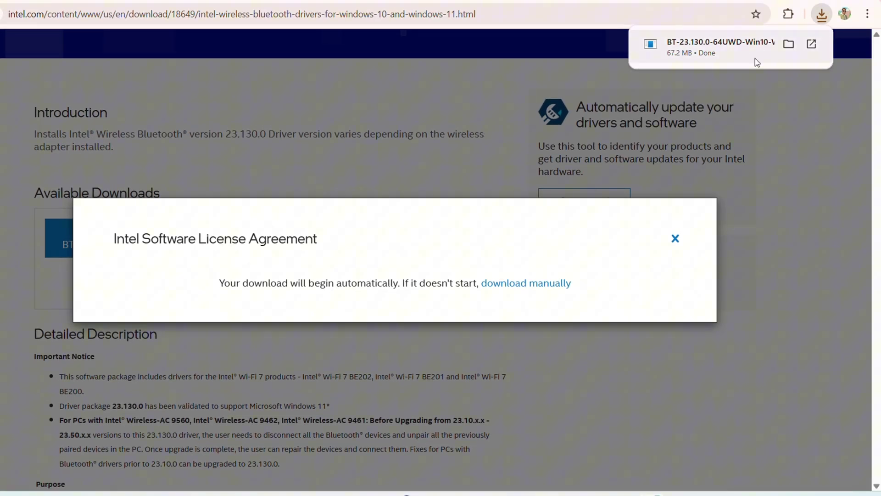
Launch the downloaded BT-23.130.0 installer from the Downloads folder
click(788, 45)
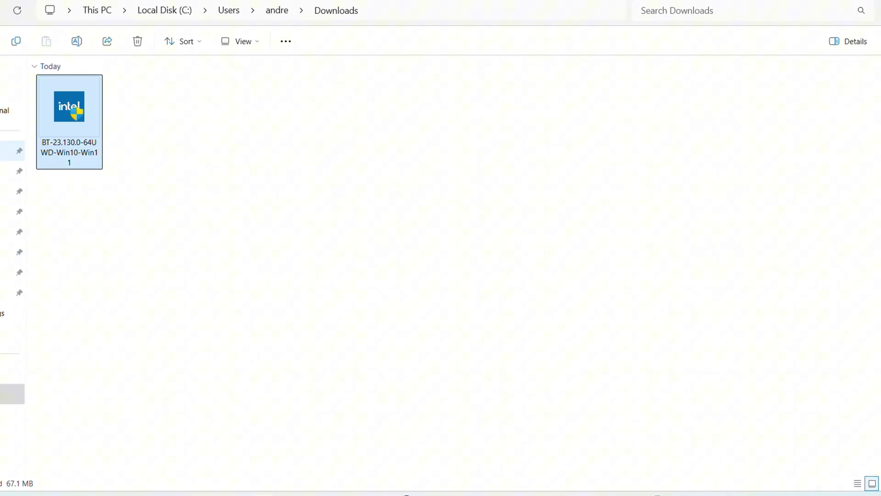
double_click(70, 116)
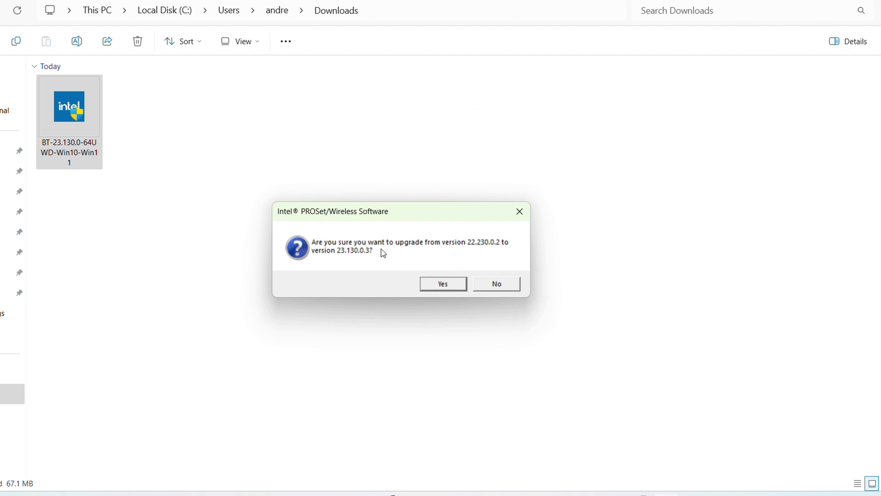
Upgrade the Bluetooth driver to 23.130.0.3 with a typical installation, accepting the license, then finish
click(443, 285)
click(464, 340)
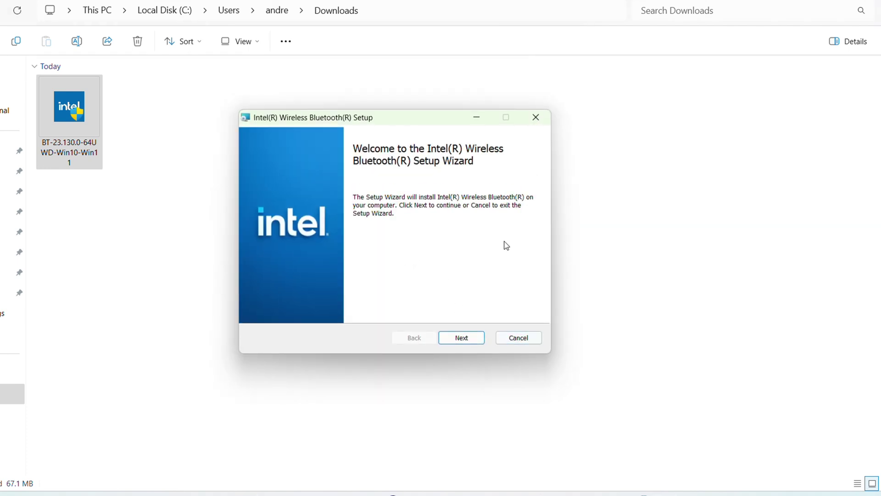
click(465, 339)
click(270, 308)
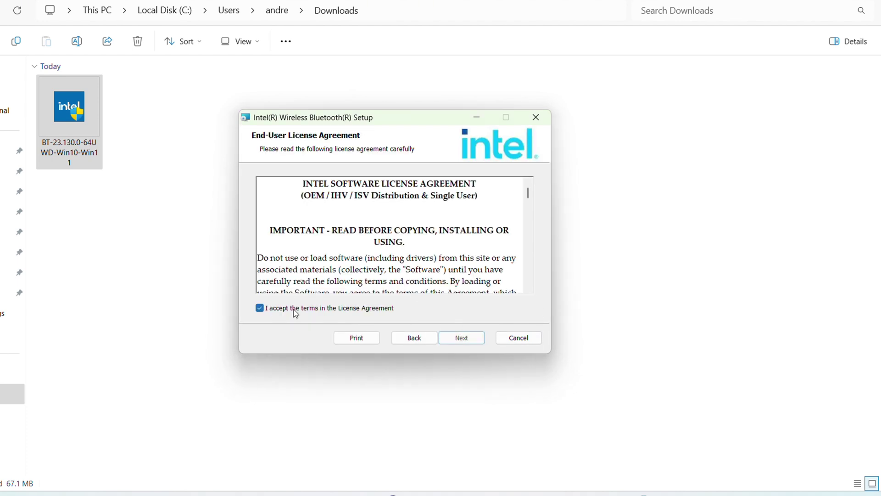
click(459, 341)
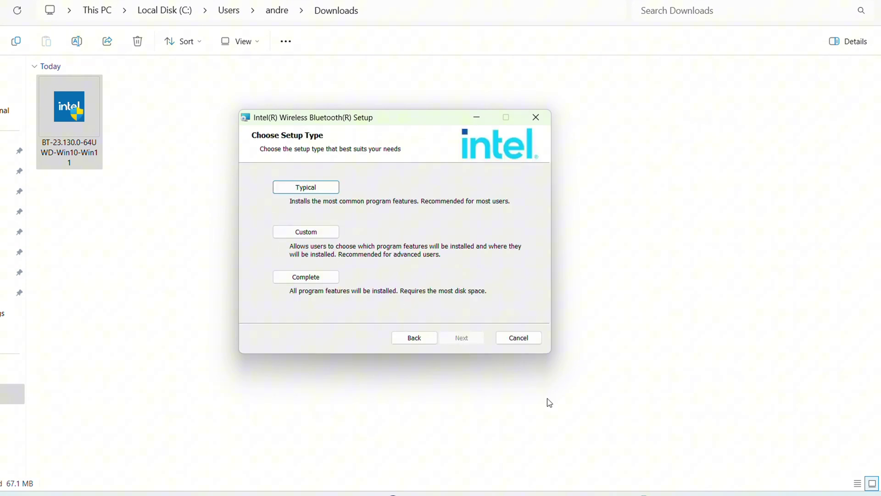
click(301, 188)
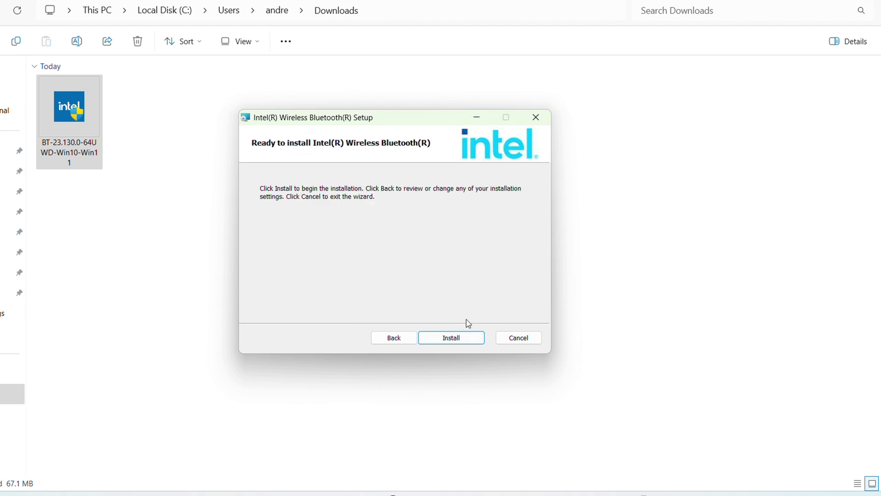
click(464, 338)
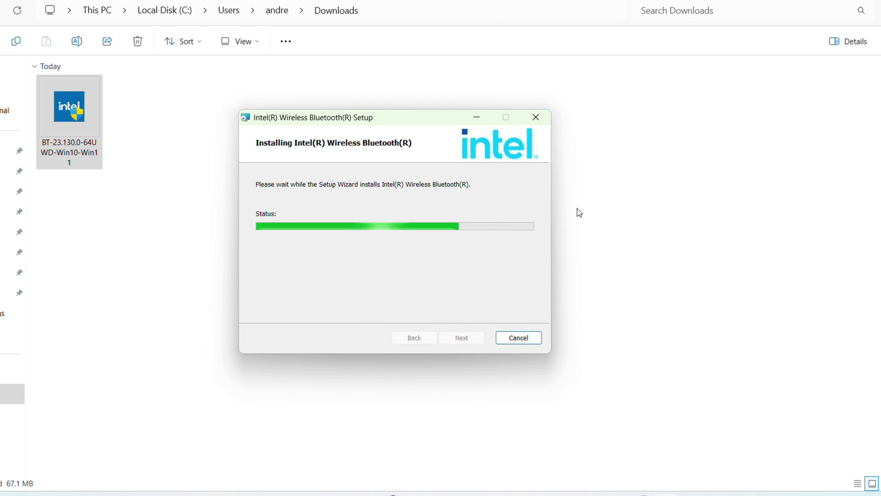
click(470, 342)
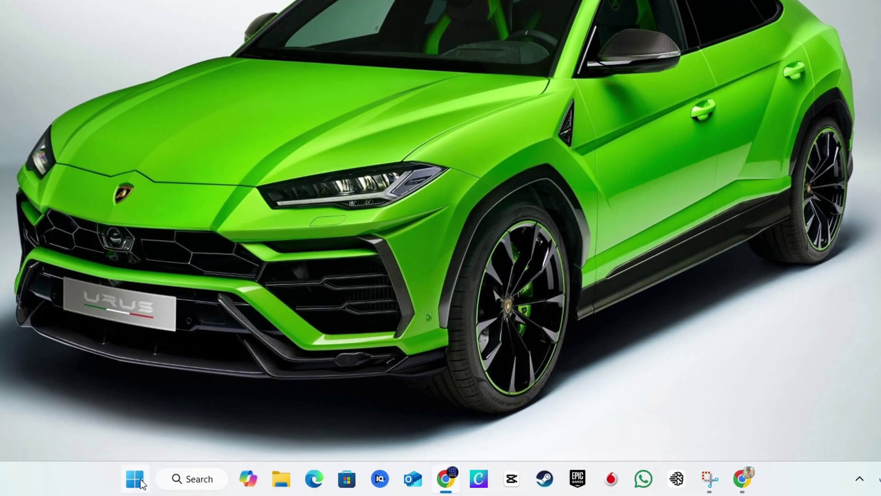
Open Device Manager from the Start context menu and inspect Intel(R) Wireless Bluetooth(R) under Bluetooth
right_click(138, 482)
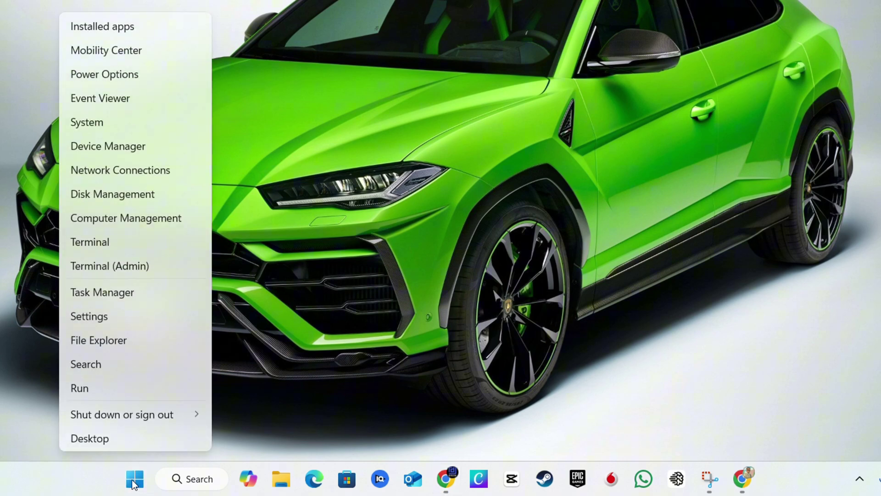
click(155, 151)
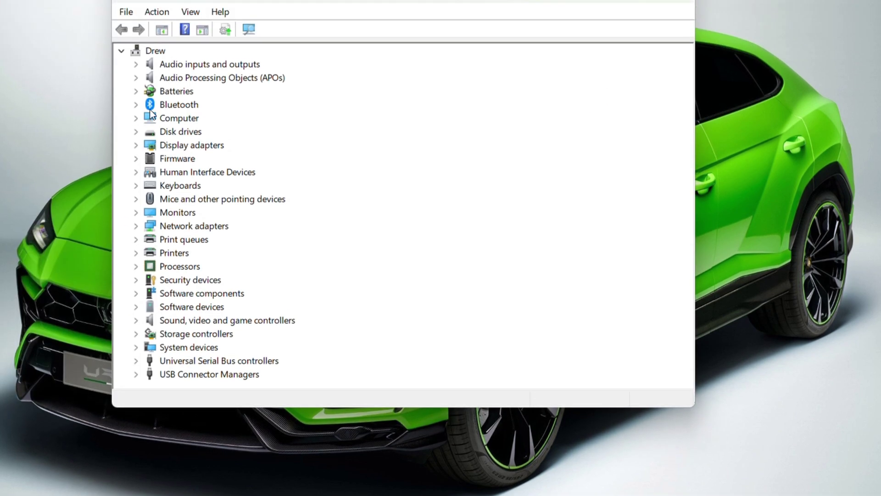
click(136, 105)
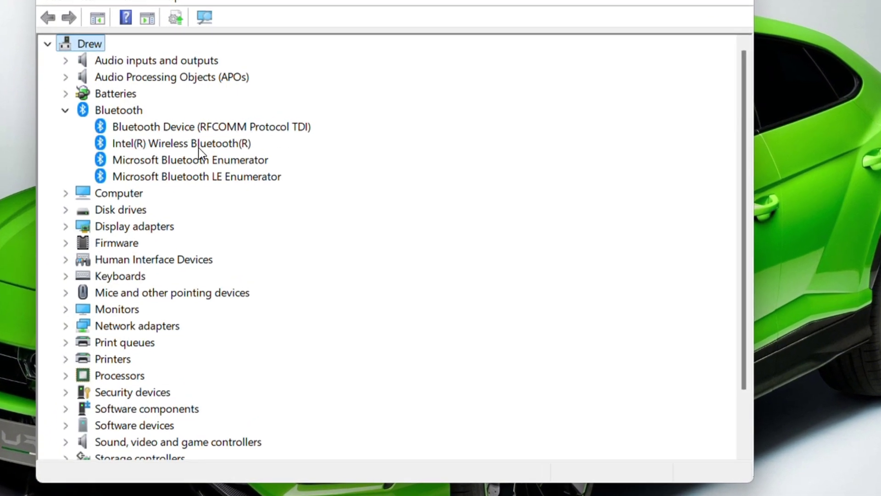
click(161, 145)
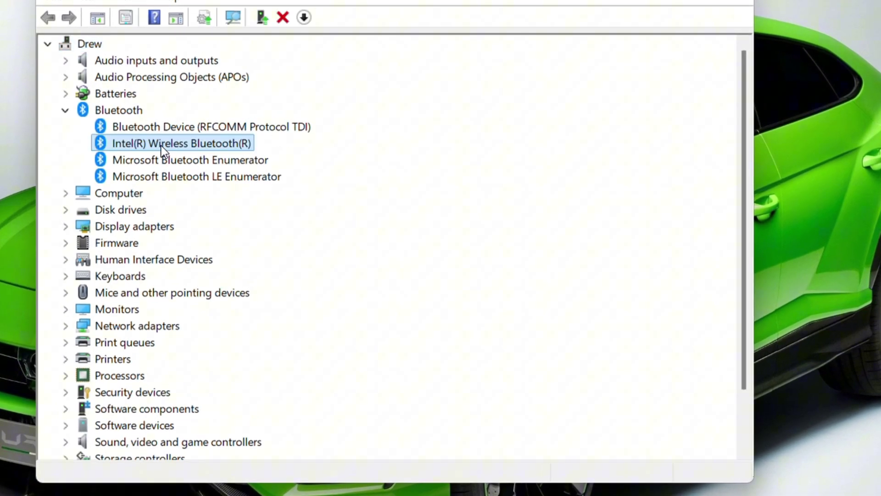
right_click(164, 144)
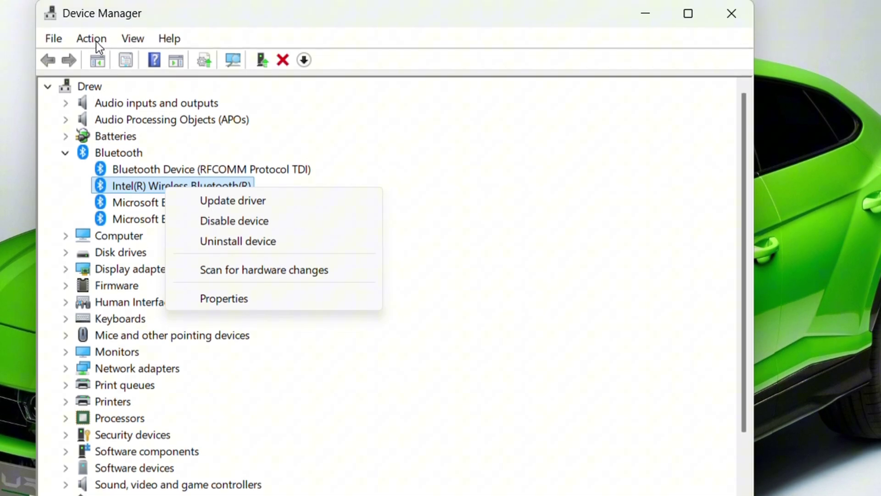
click(101, 37)
click(101, 37)
click(128, 60)
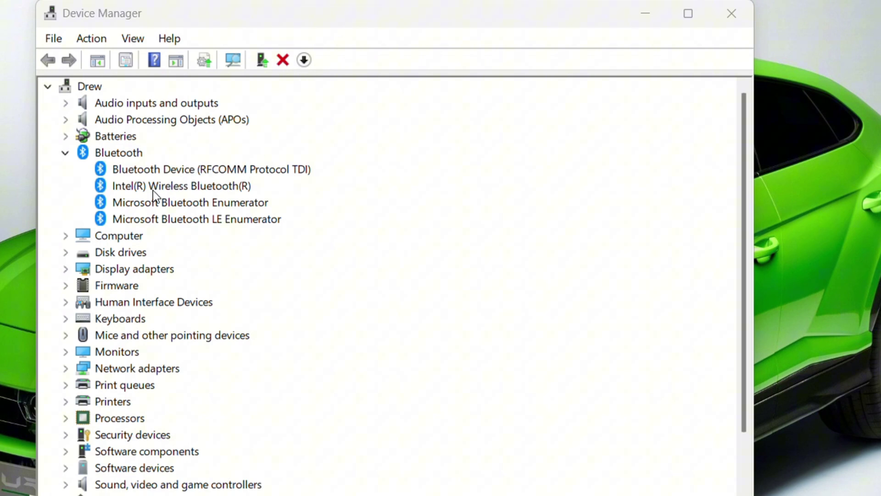
Open Update driver for Intel(R) Wireless Bluetooth(R), then close it without updating
right_click(168, 186)
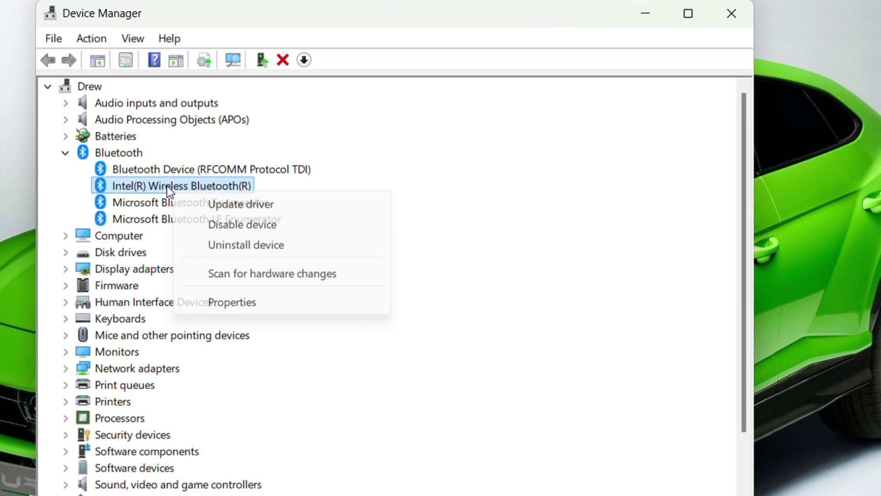
click(251, 204)
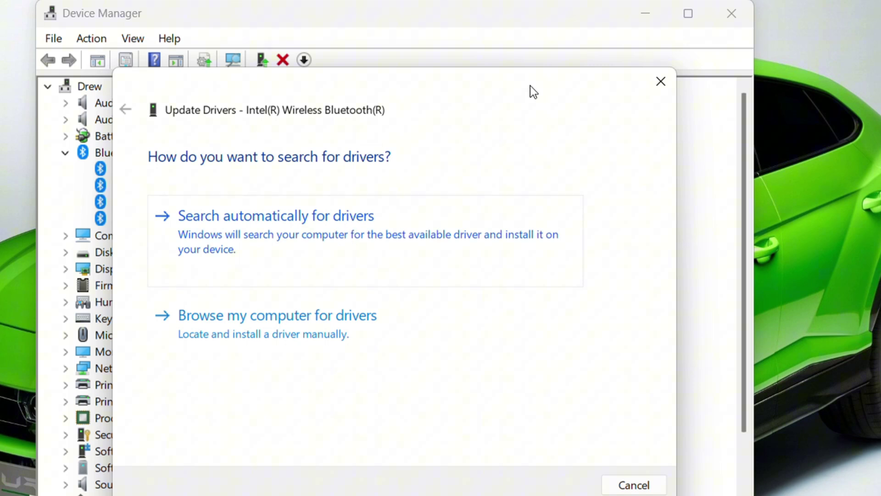
click(661, 82)
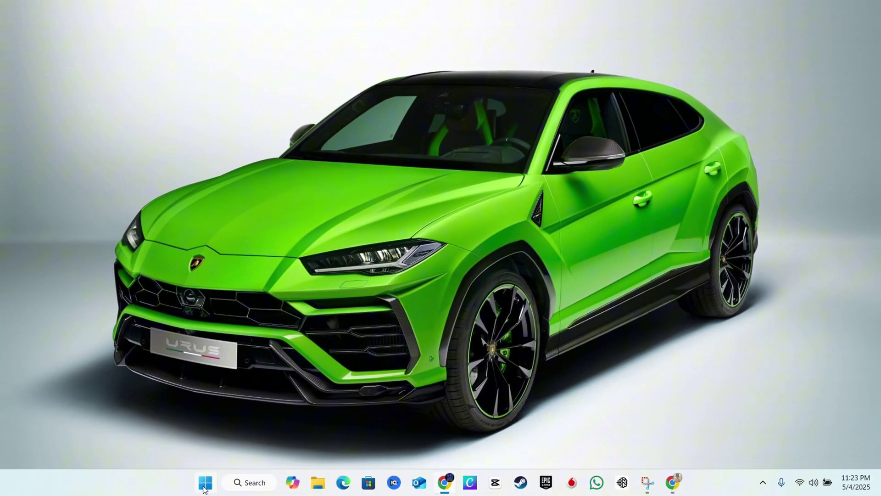
right_click(205, 477)
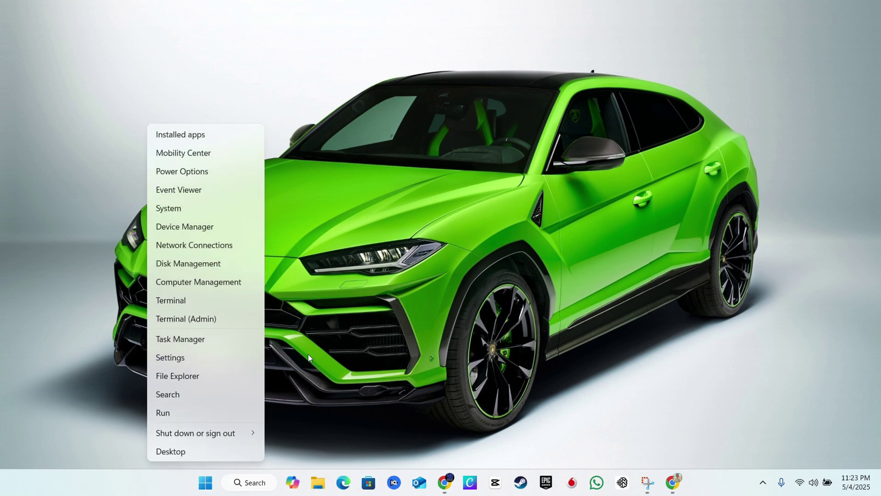
click(360, 317)
right_click(205, 482)
click(170, 357)
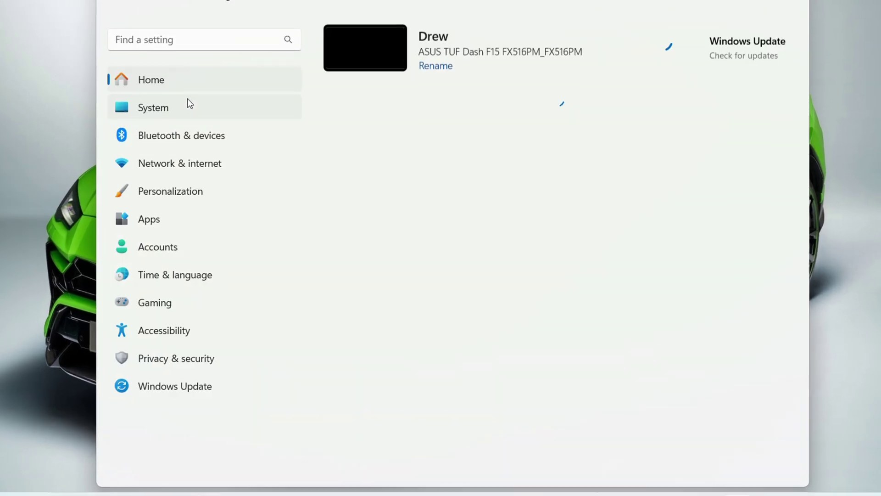
click(178, 138)
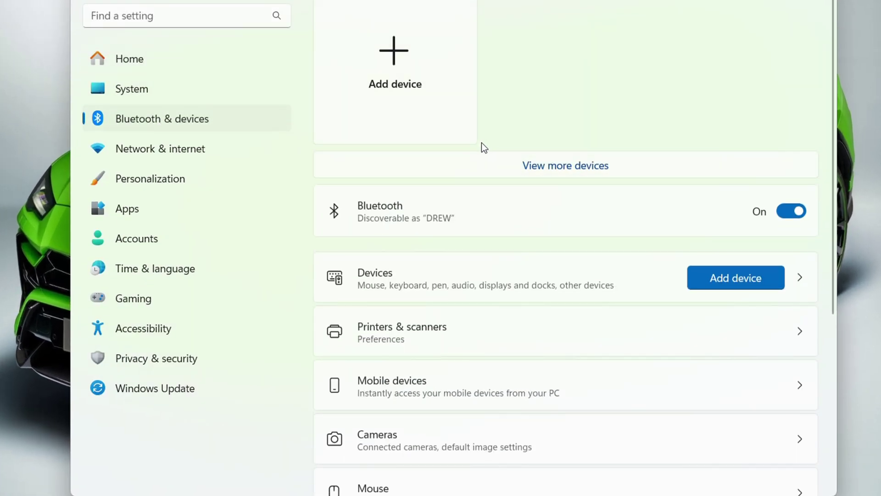
click(400, 53)
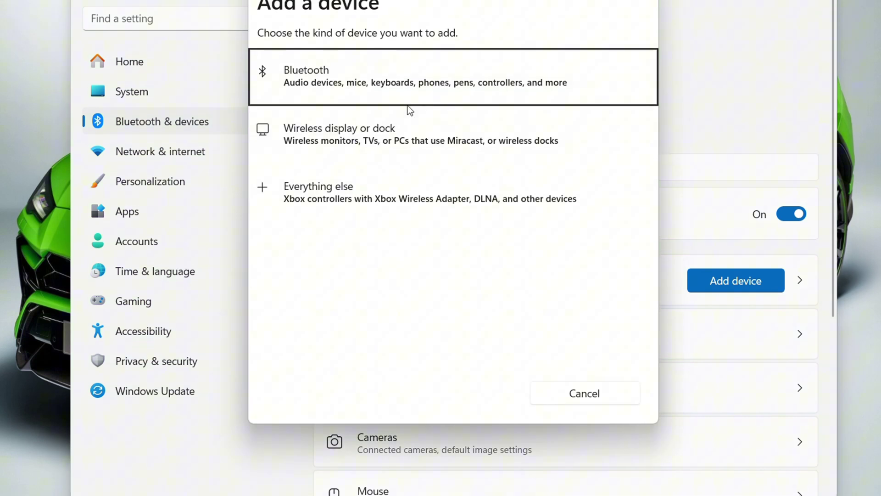
click(437, 84)
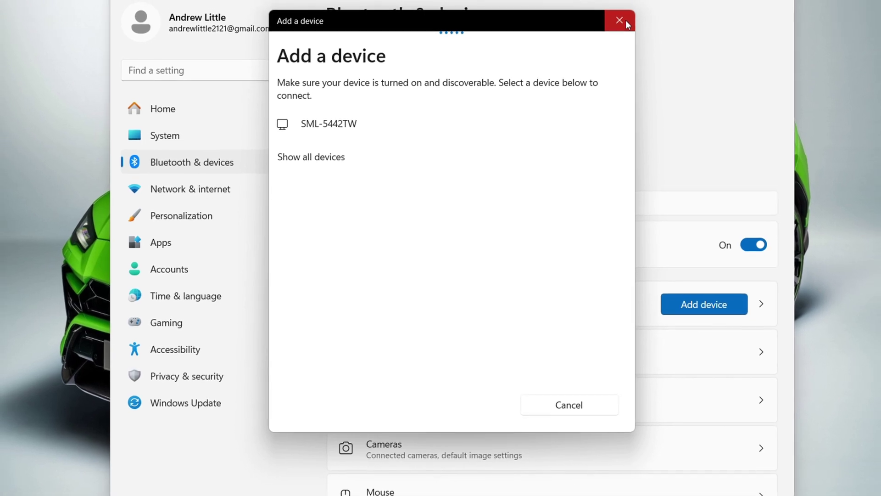
click(628, 17)
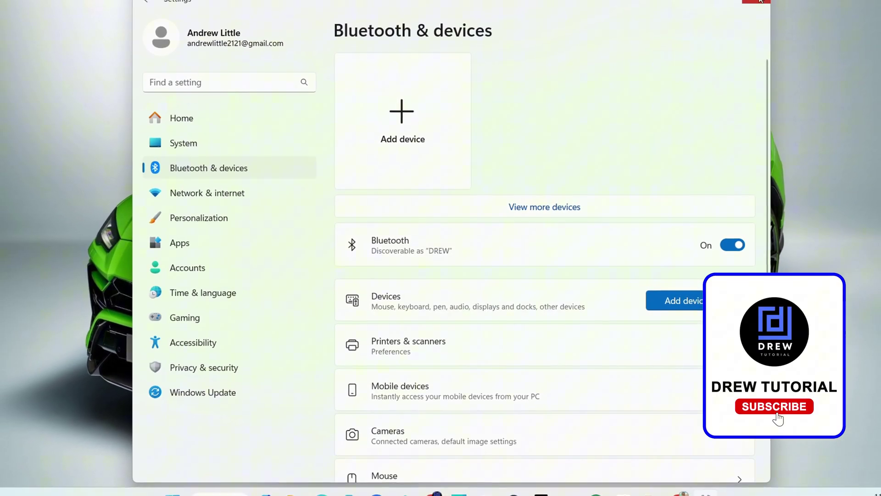
click(769, 7)
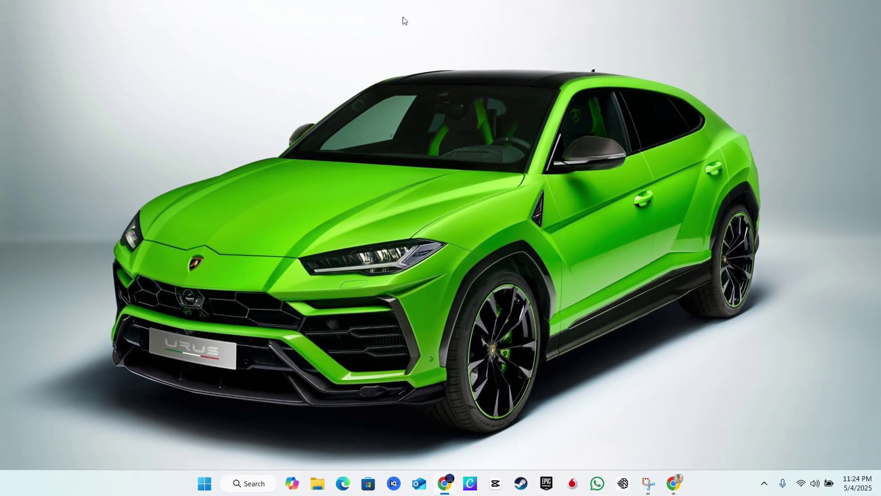